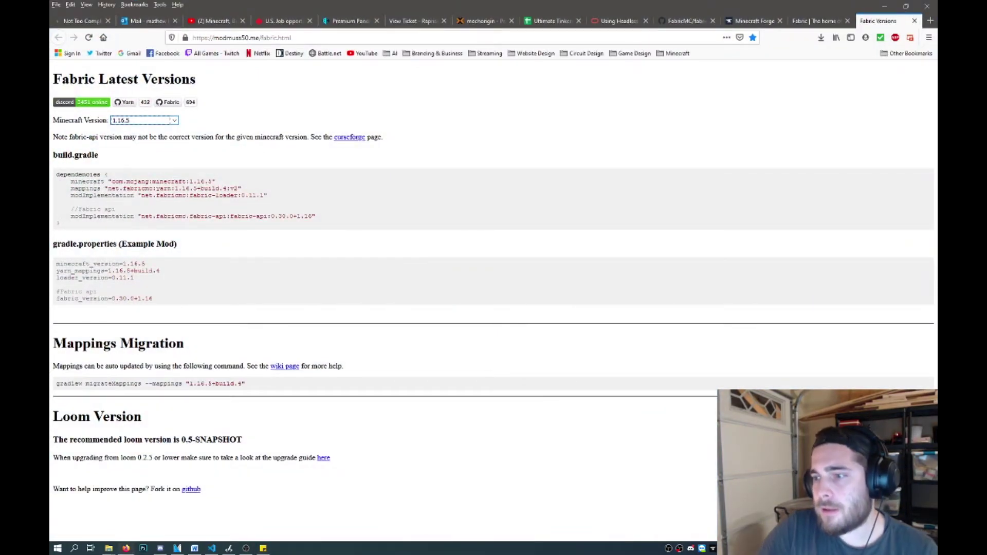
# - Look over the Fabric home page and the Minecraft Forge downloads page, including their web addresses
pyautogui.click(798, 23)
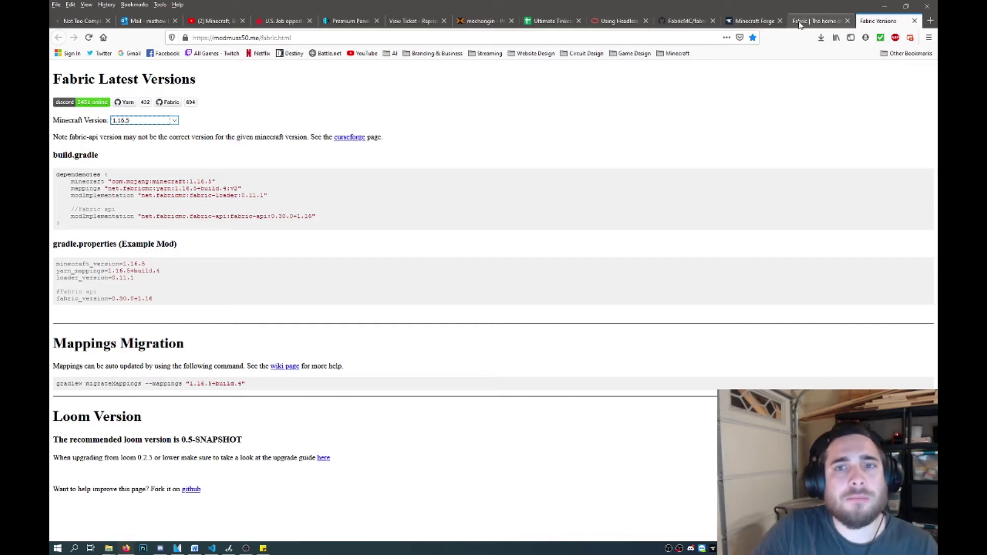
pyautogui.click(757, 23)
pyautogui.click(823, 22)
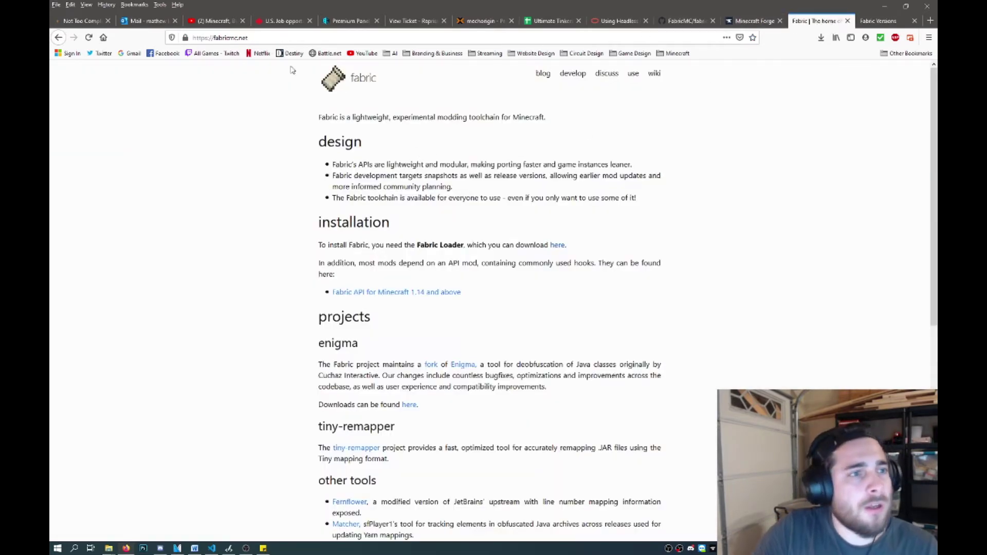
pyautogui.moveTo(248, 37); pyautogui.dragTo(213, 39)
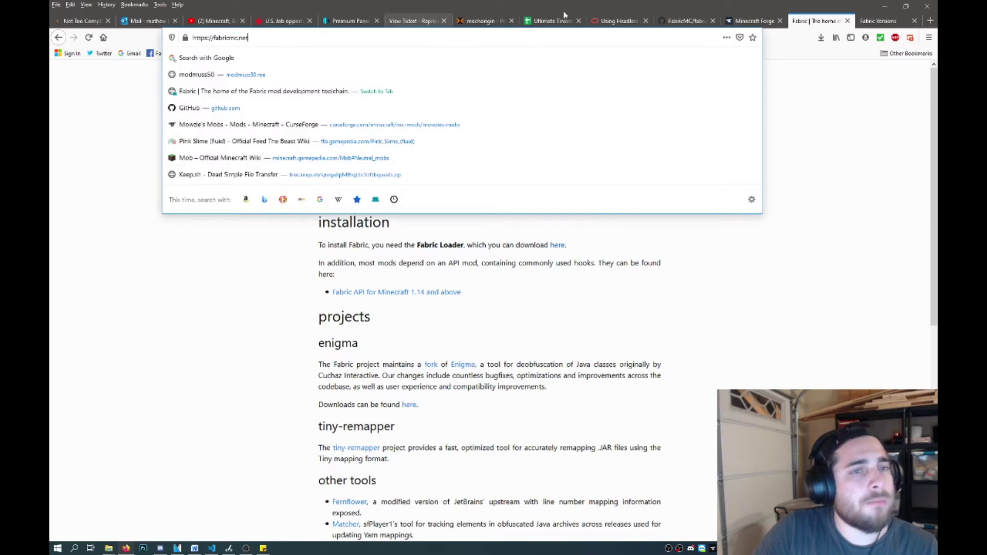
pyautogui.click(755, 21)
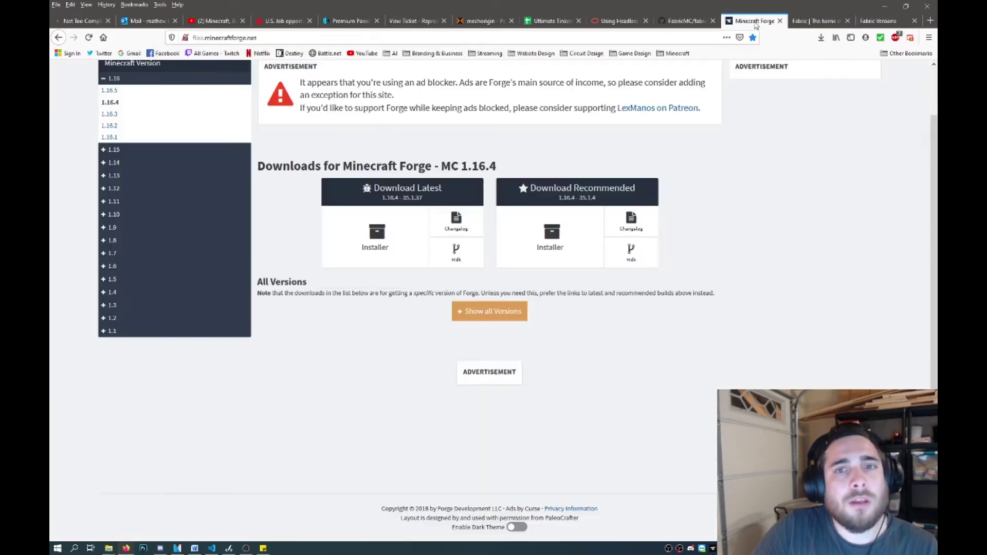
pyautogui.moveTo(267, 36); pyautogui.dragTo(205, 38)
pyautogui.click(259, 36)
pyautogui.click(824, 204)
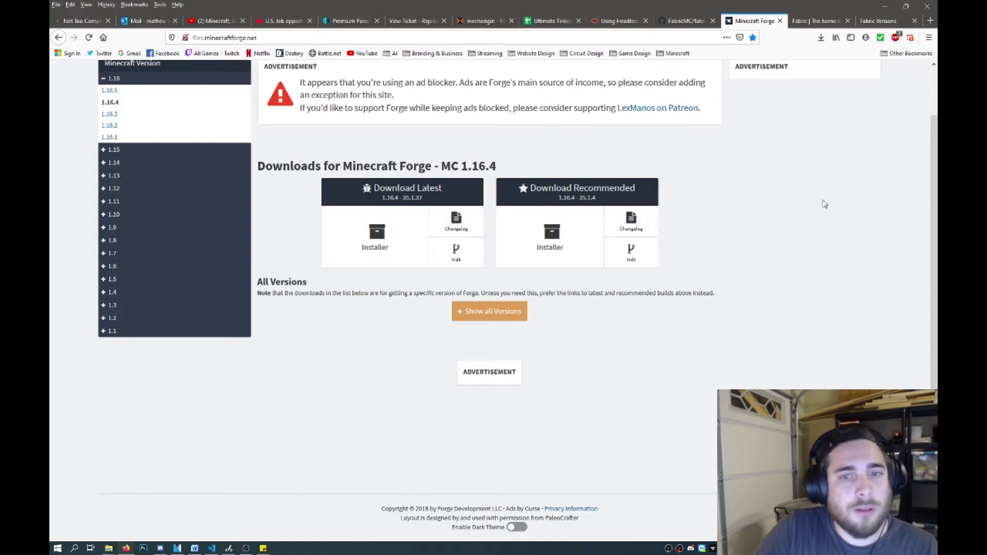
pyautogui.scroll(2, 295, 114)
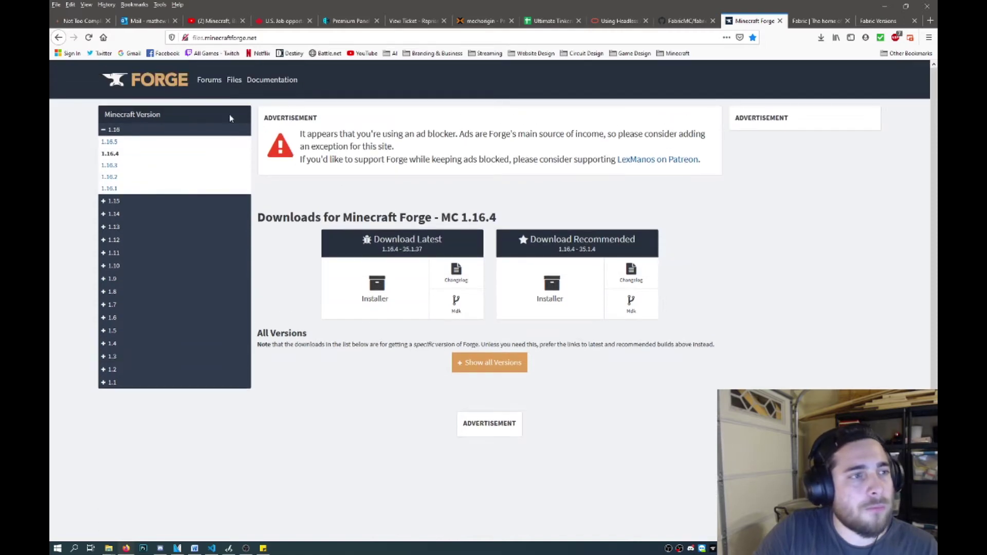
# - Close the Minecraft Forge page and download Fabric's universal JAR installer for the Minecraft Launcher from the use page
pyautogui.click(780, 21)
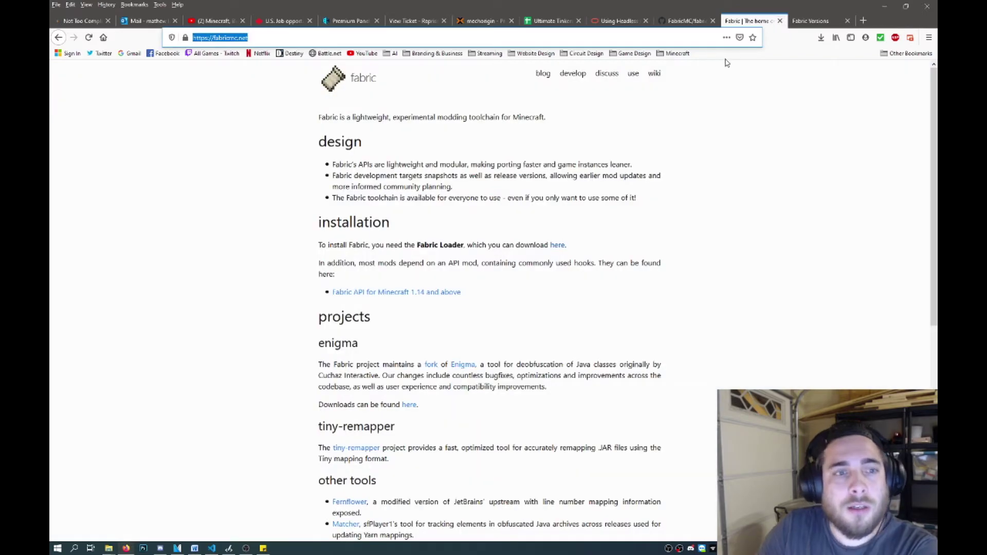
pyautogui.click(498, 159)
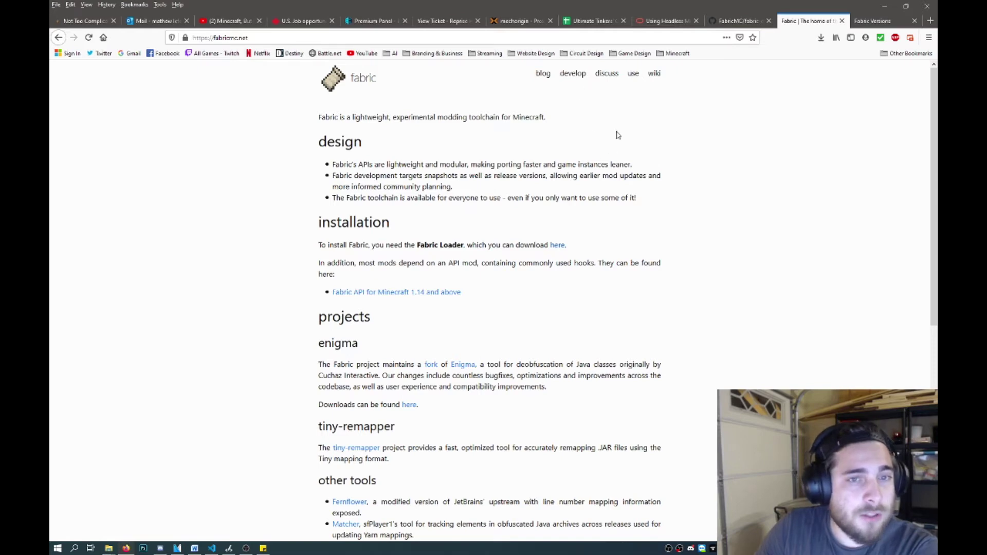
pyautogui.click(633, 74)
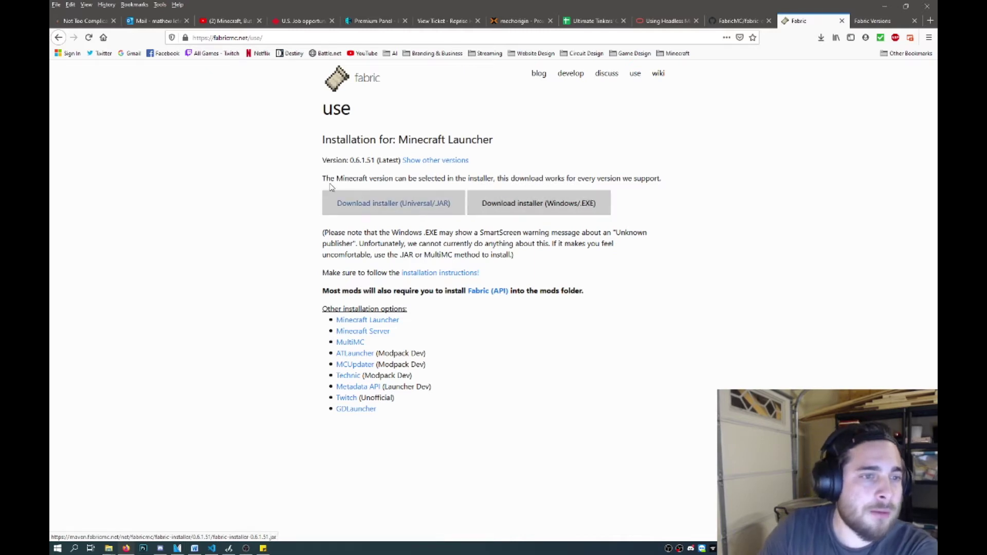
pyautogui.click(398, 205)
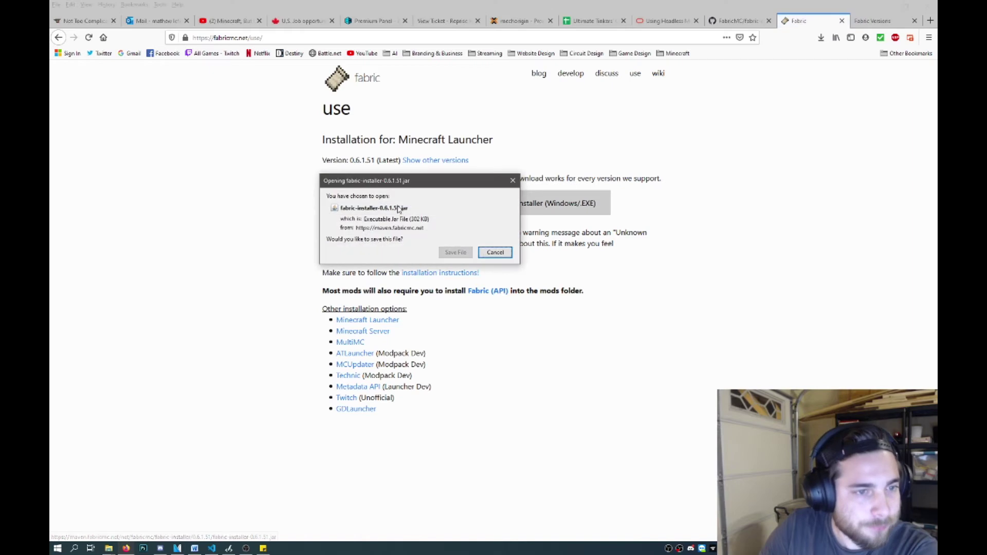
pyautogui.click(456, 252)
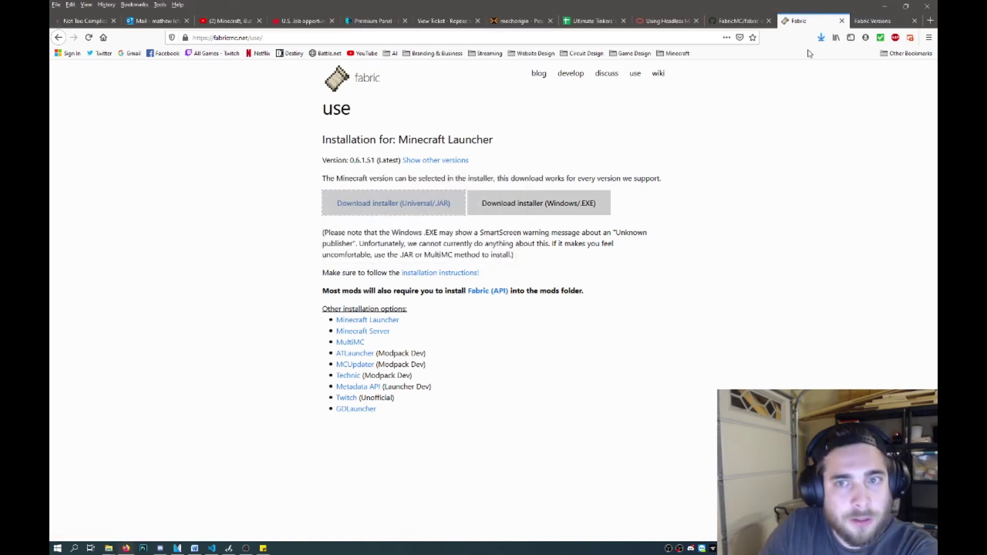
# - Run the newly downloaded fabric-installer-0.6.1.51(2).jar and move its window clear of the download page text
pyautogui.click(821, 38)
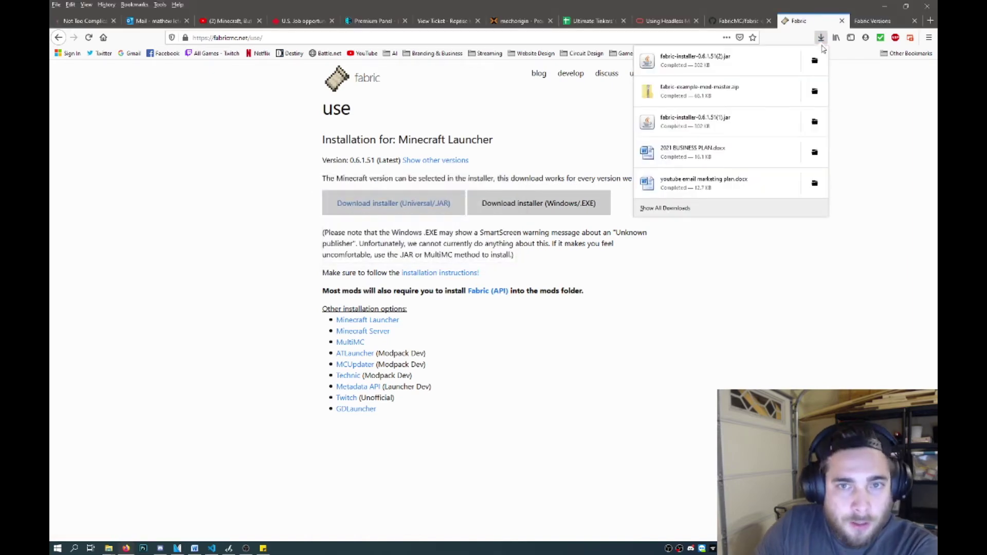
pyautogui.click(723, 68)
pyautogui.click(473, 288)
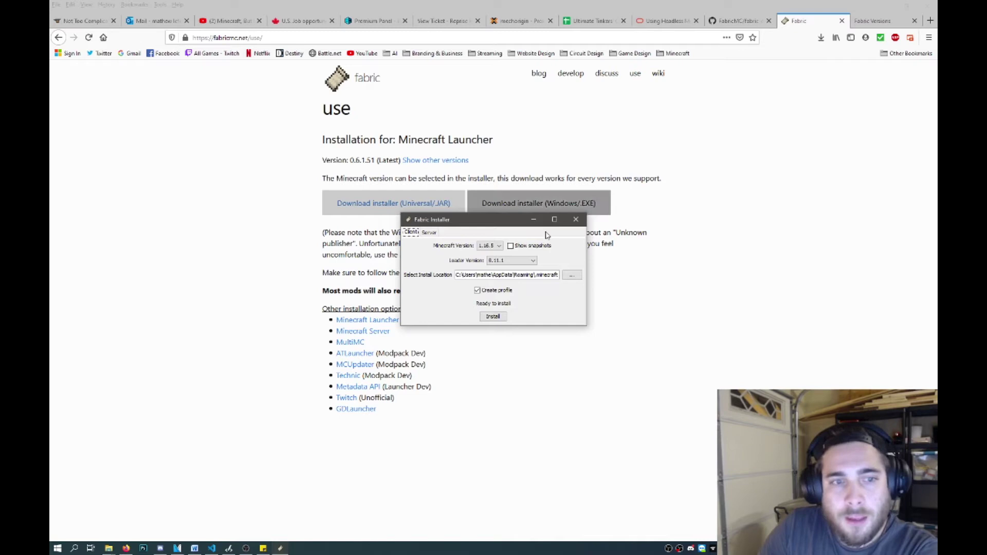
pyautogui.moveTo(491, 227); pyautogui.dragTo(779, 118)
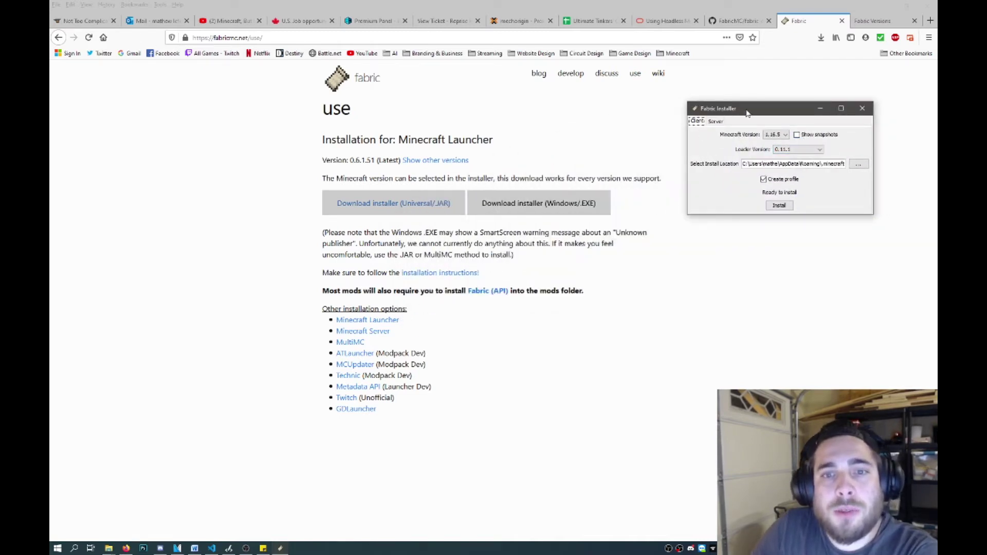
# - Install the Fabric client for Minecraft 1.16.5 with loader 0.11.1 in the .minecraft folder and close the installer
pyautogui.click(784, 135)
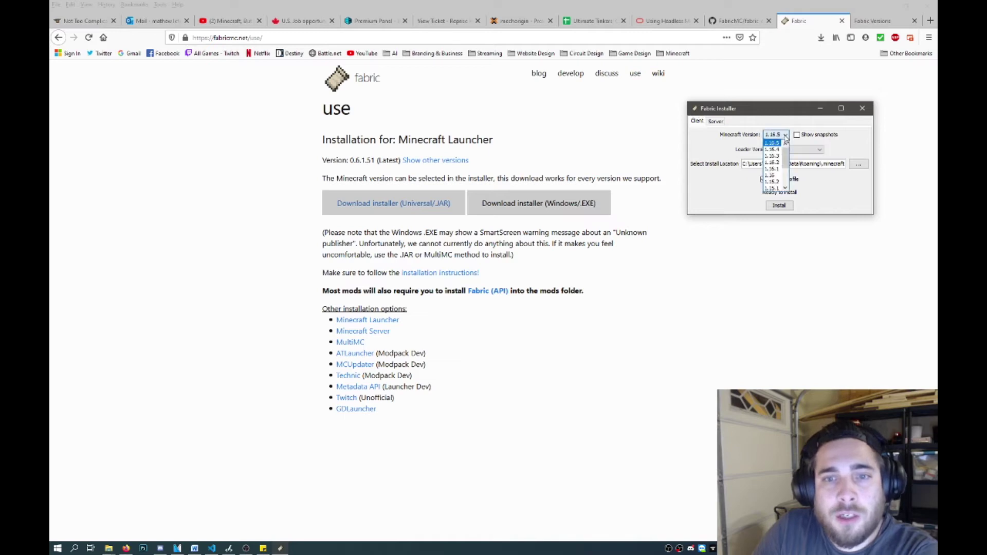
pyautogui.click(776, 143)
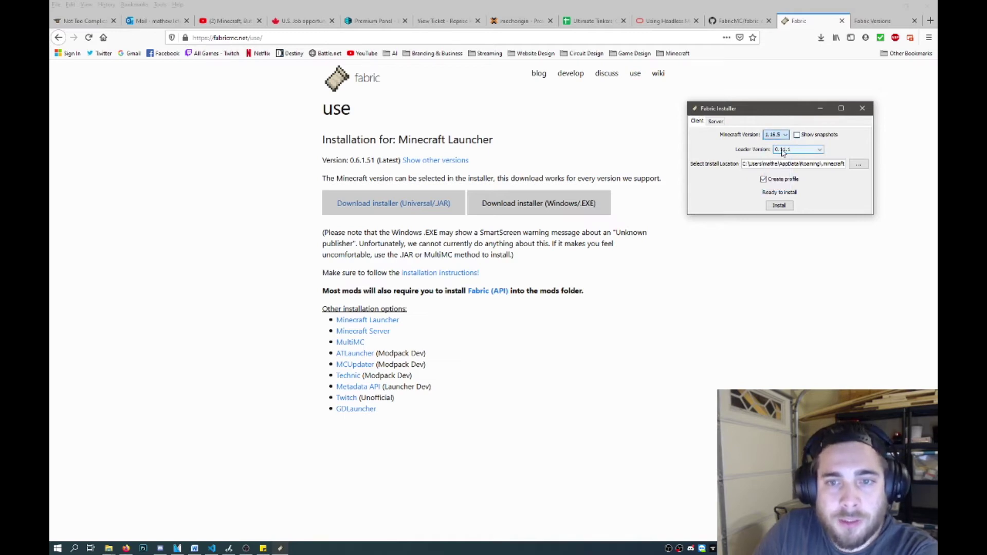
pyautogui.doubleClick(833, 164)
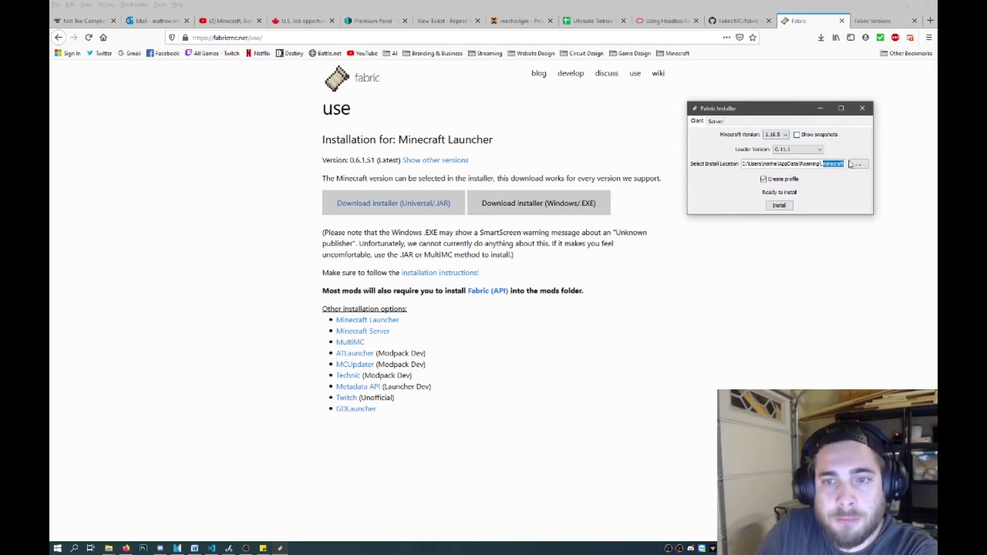
pyautogui.click(784, 206)
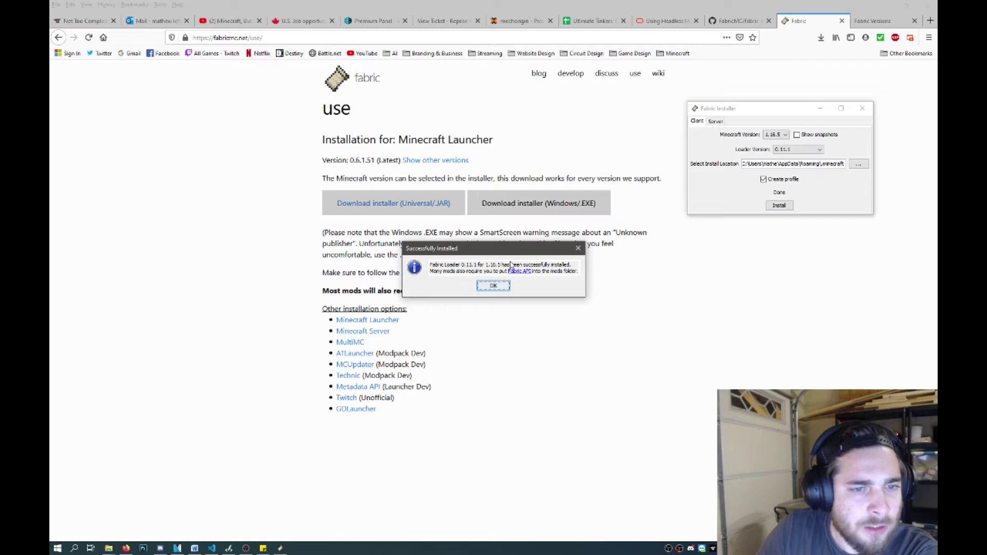
pyautogui.click(493, 286)
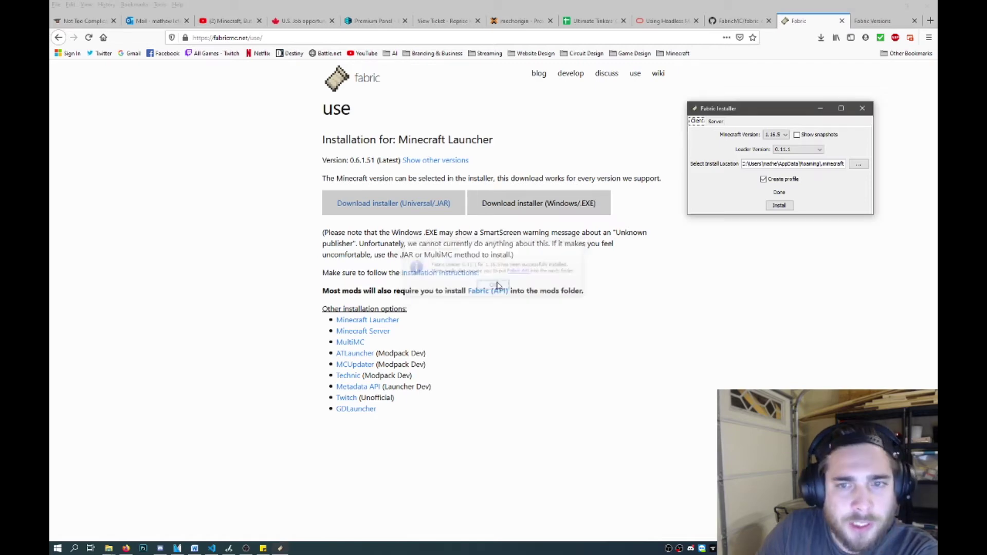
pyautogui.click(863, 109)
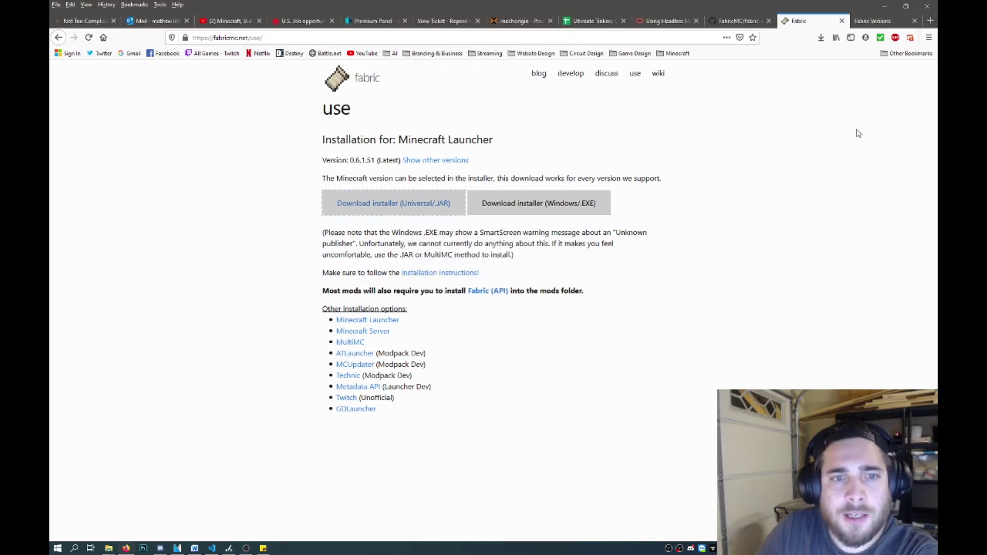
# - Switch to the Minecraft Launcher, start the game with the fabric-loader-1.16.5 installation, and quit it from the title screen
pyautogui.click(882, 5)
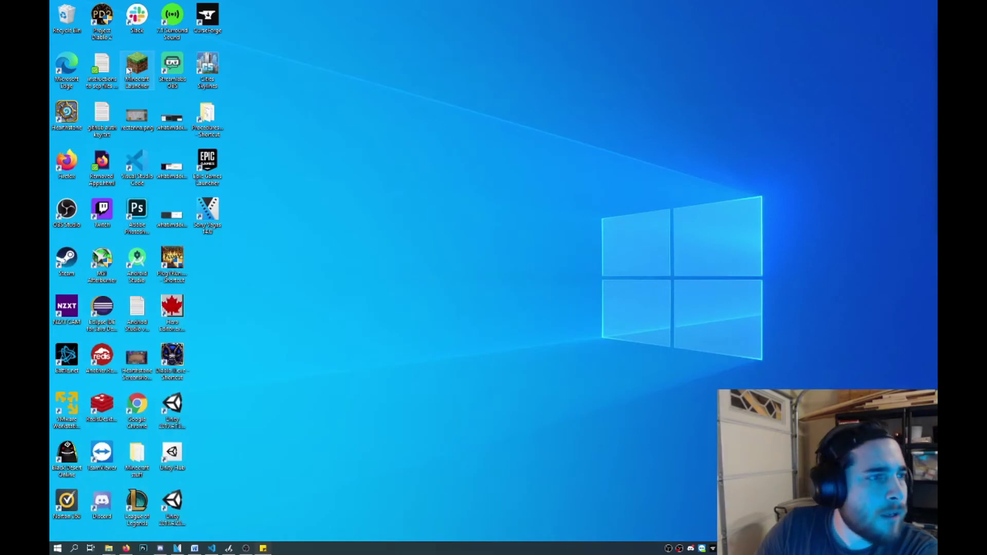
pyautogui.doubleClick(135, 66)
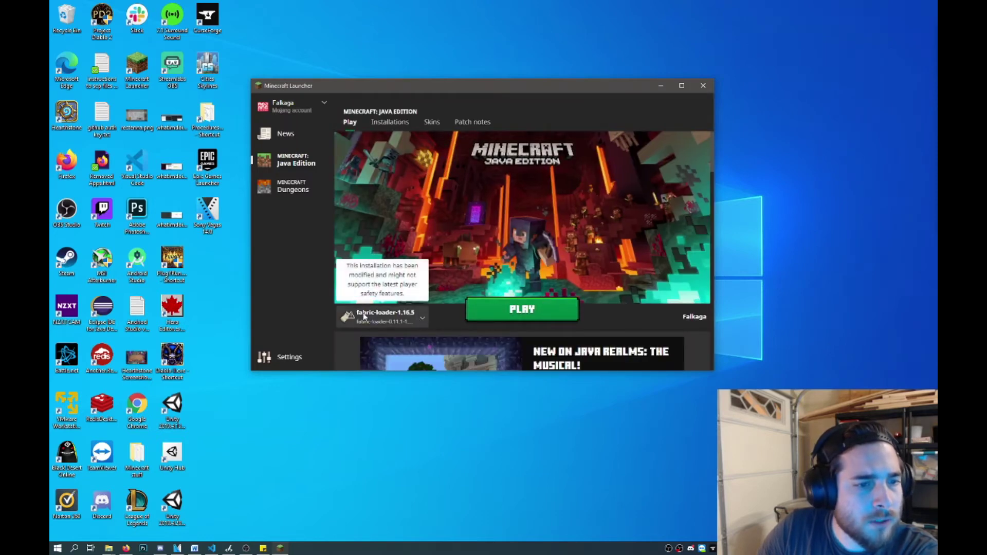
pyautogui.click(412, 317)
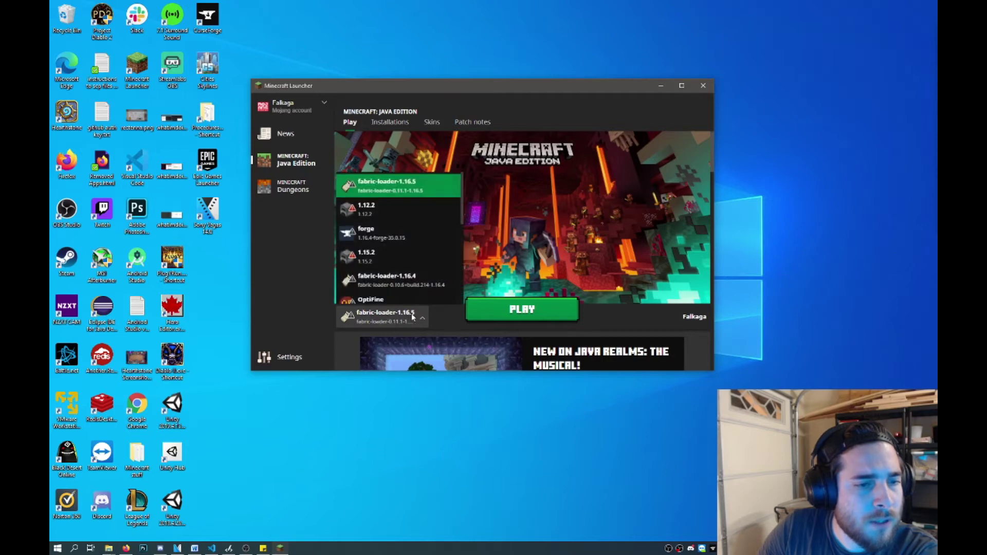
pyautogui.click(386, 190)
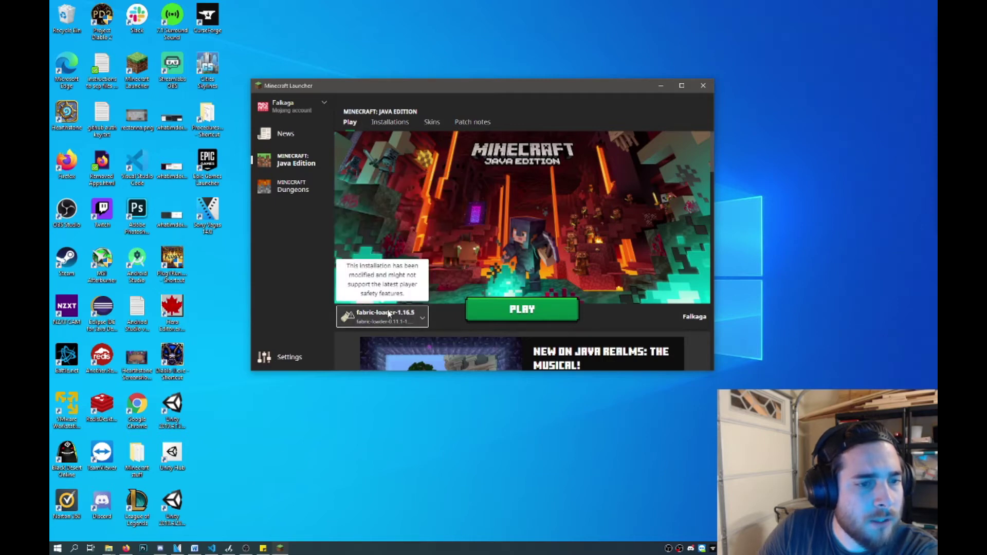
pyautogui.click(524, 312)
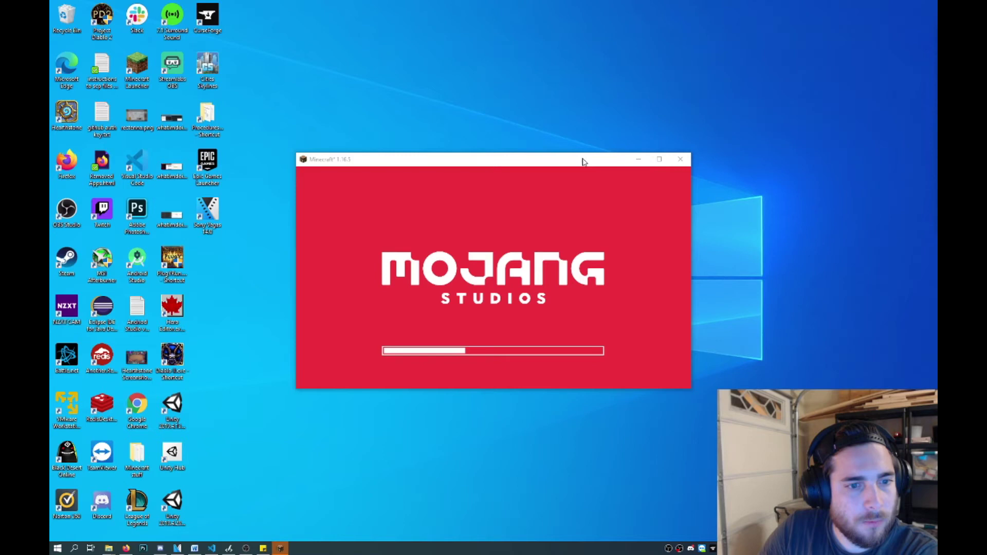
pyautogui.click(583, 162)
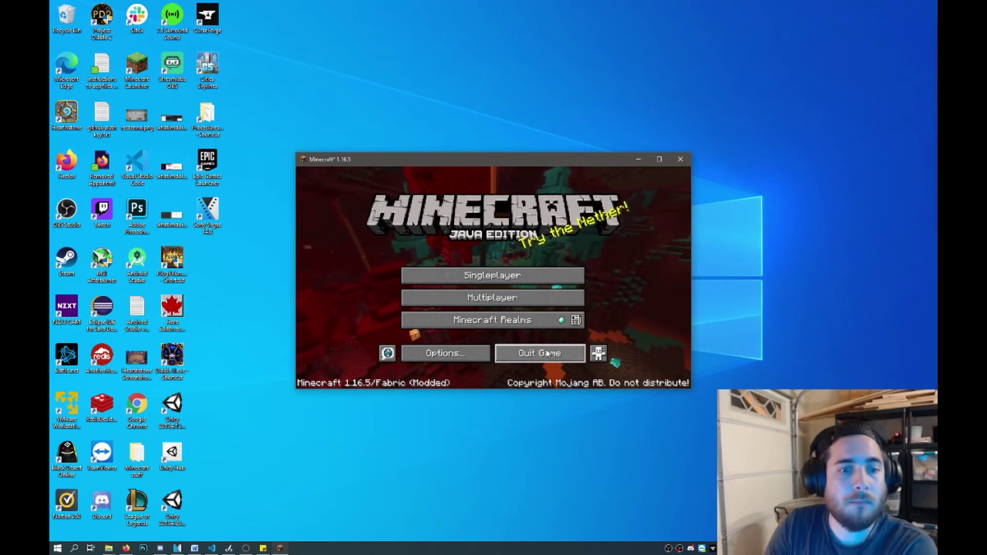
pyautogui.click(547, 353)
# - Switch back to Firefox and open CurseForge's Minecraft mods listing from the Not Too Complicated modpack page
pyautogui.click(126, 549)
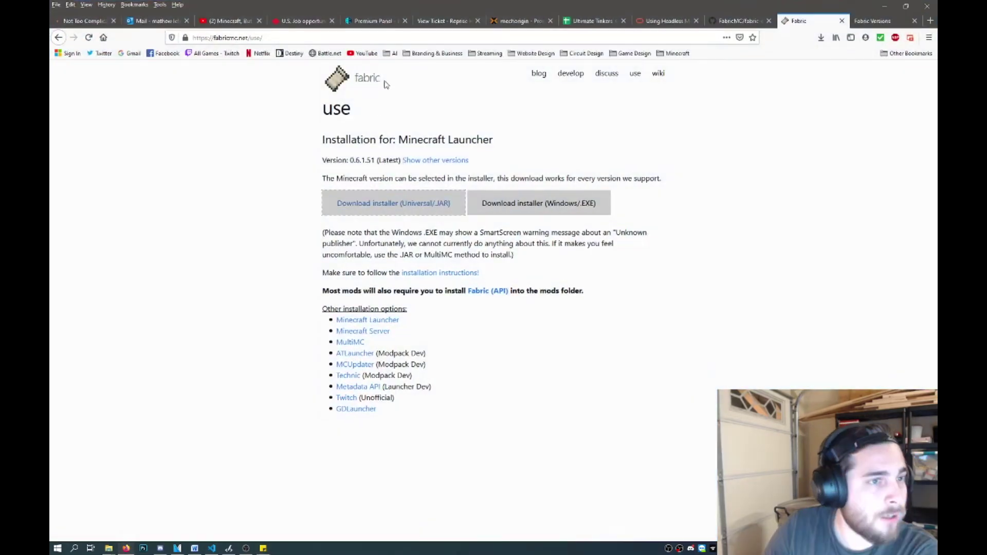
pyautogui.click(101, 25)
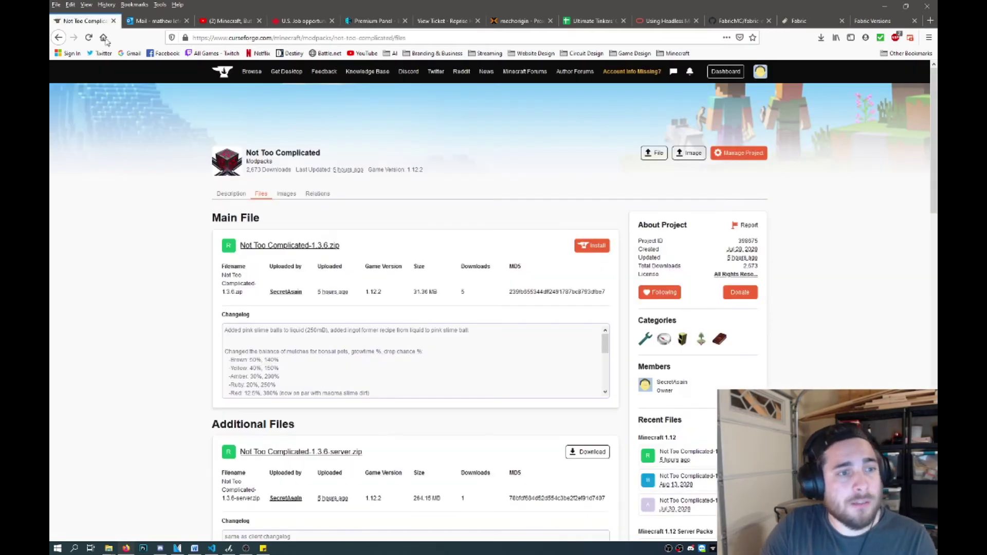
pyautogui.click(294, 153)
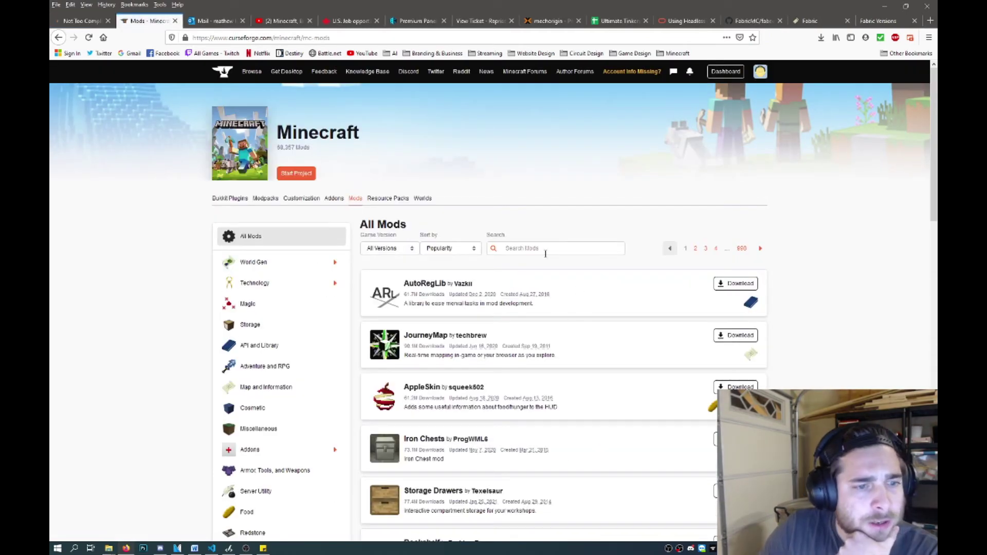
# - Filter the CurseForge Minecraft mods to the Fabric category and browse the mods listed there
pyautogui.scroll(-3, 418, 280)
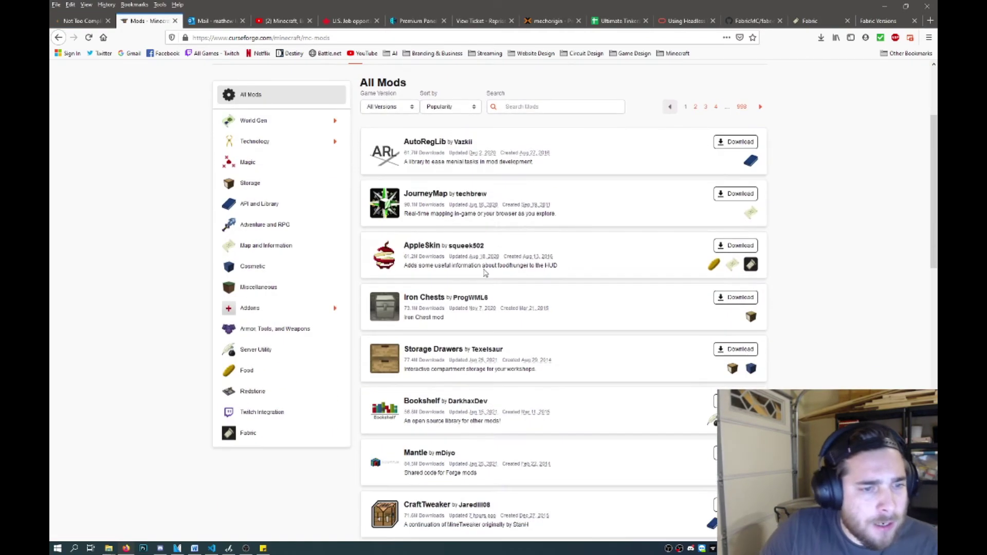
pyautogui.scroll(3, 451, 223)
pyautogui.scroll(-2, 334, 401)
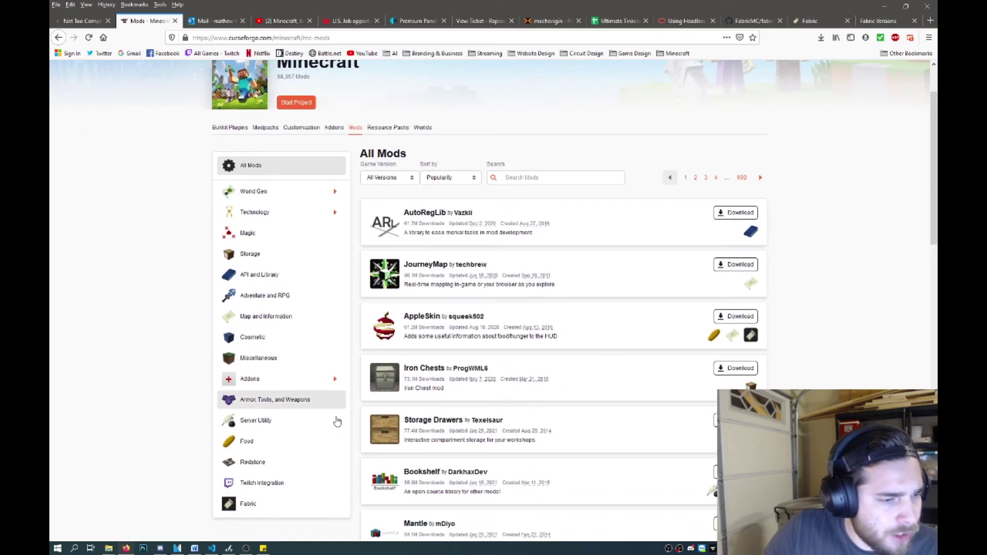
pyautogui.click(249, 505)
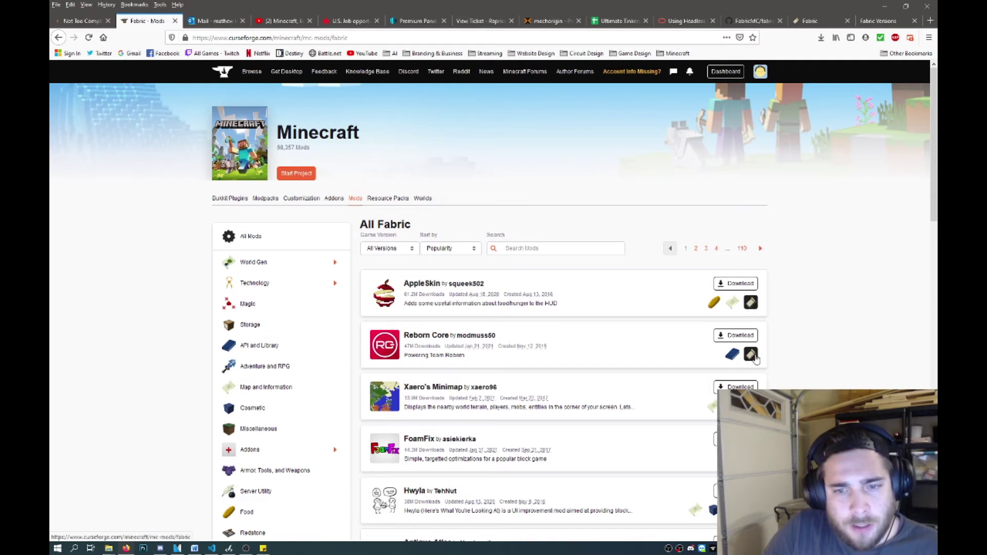
pyautogui.scroll(-3, 620, 363)
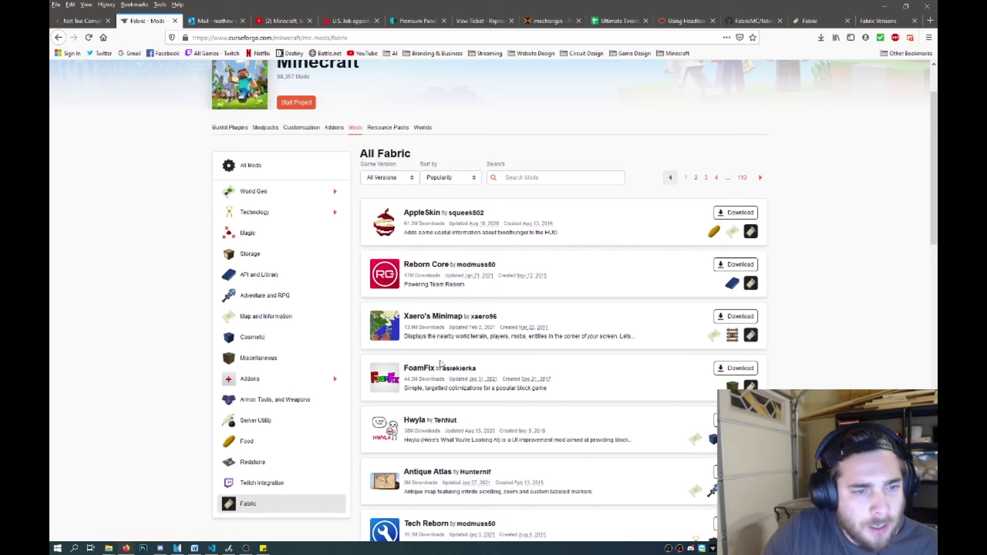
pyautogui.scroll(-4, 470, 321)
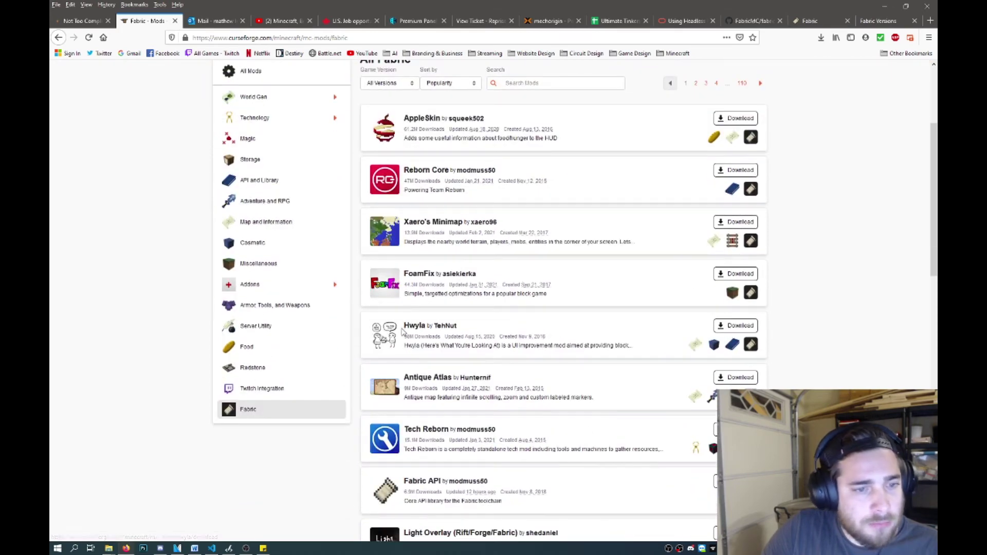
pyautogui.scroll(-5, 483, 391)
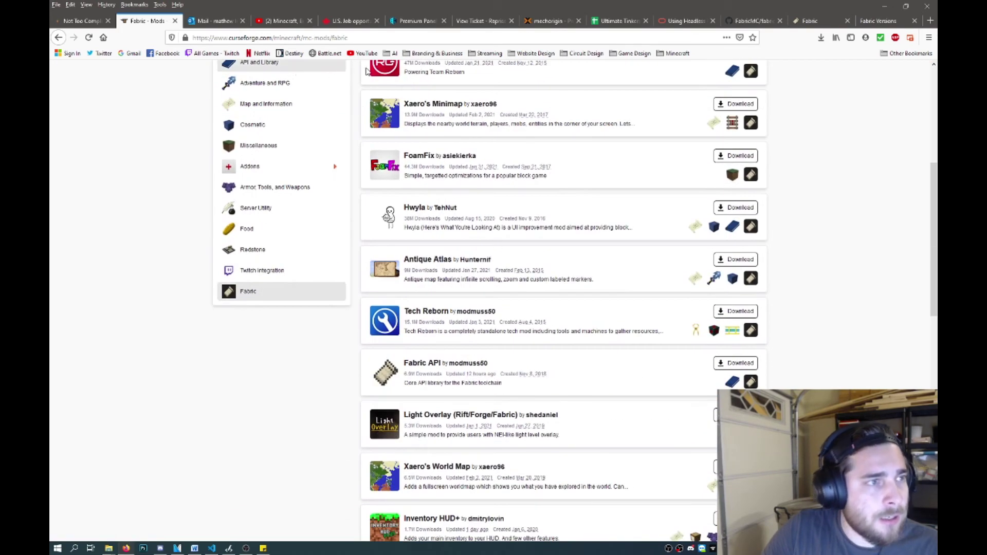
# - Search Windows for %appdata% and open the matching file folder
pyautogui.click(57, 548)
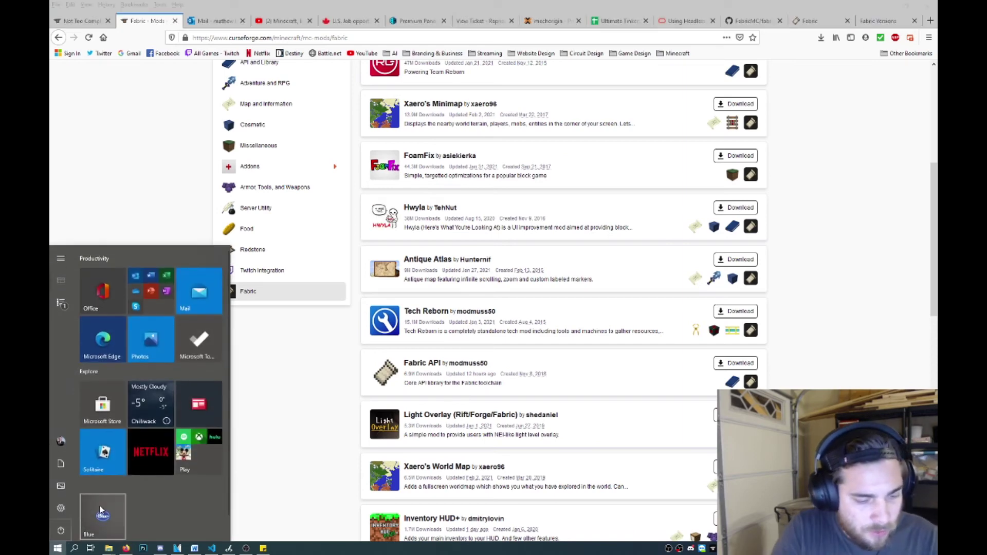
pyautogui.click(100, 509)
pyautogui.write('%appdata%')
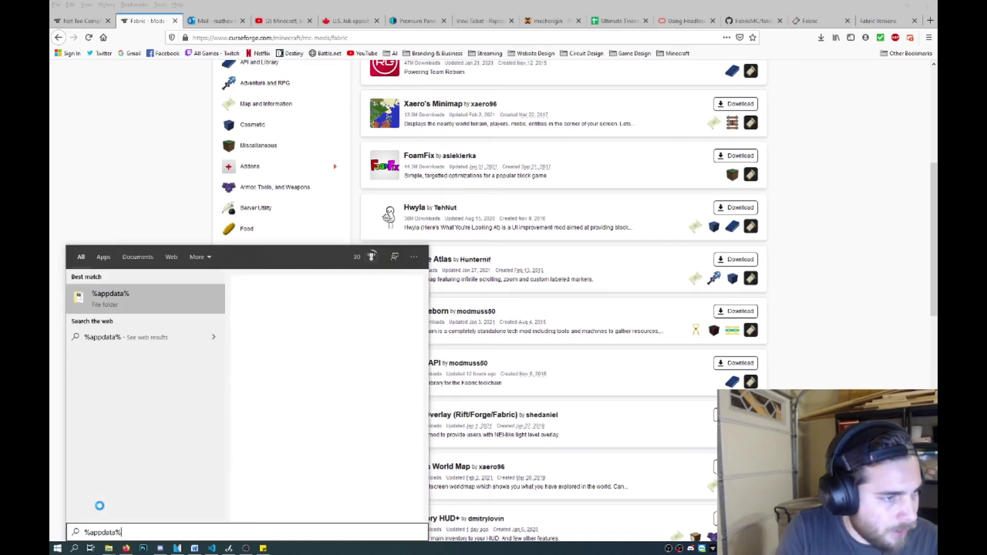
pyautogui.press('Return')
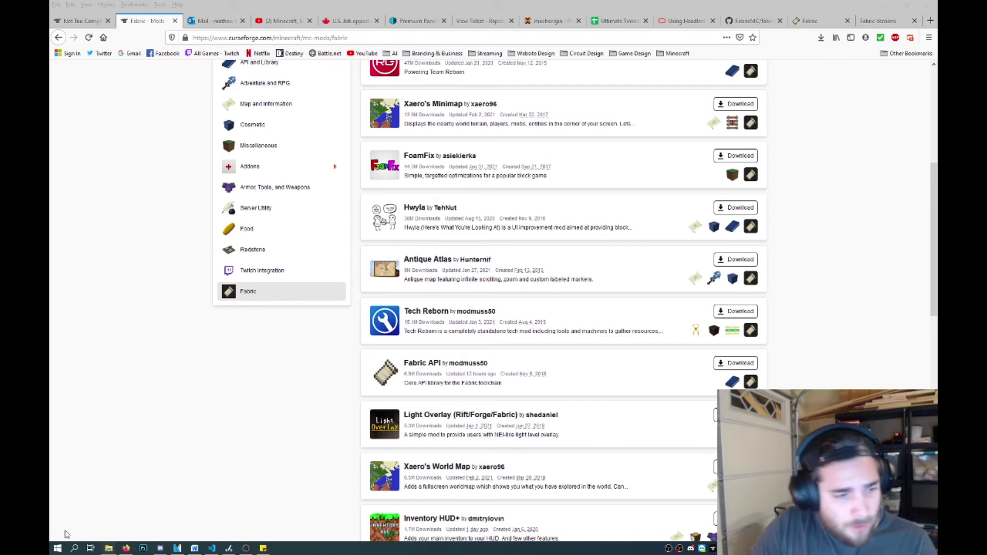
# - Look up the %appdata% folder in Windows search once more to show the entry, and dismiss the search
pyautogui.click(57, 548)
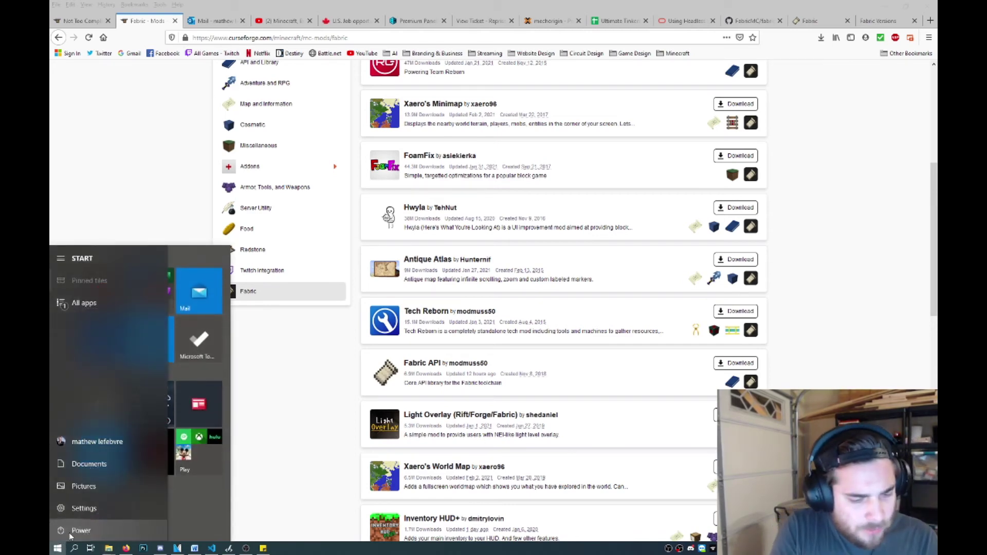
pyautogui.write('%')
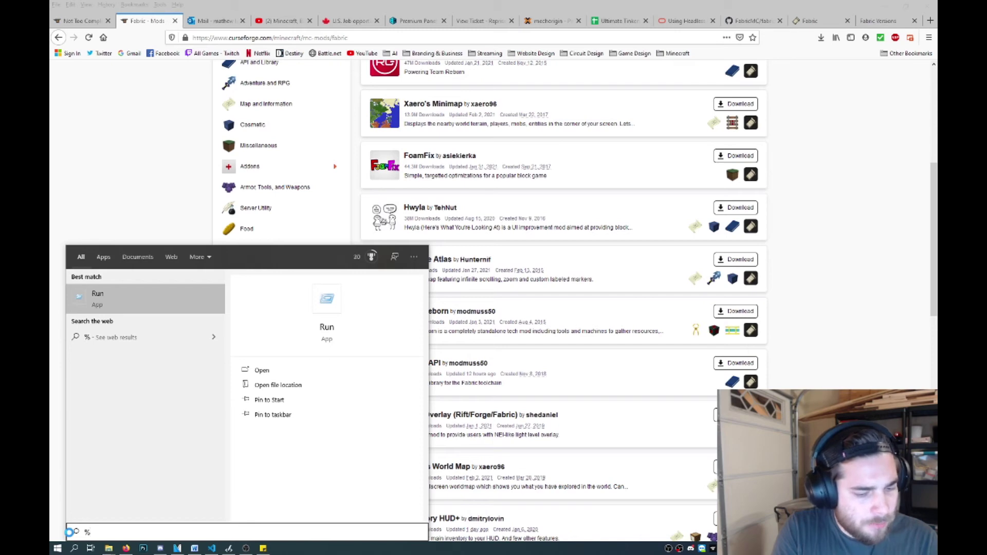
pyautogui.write('appta')
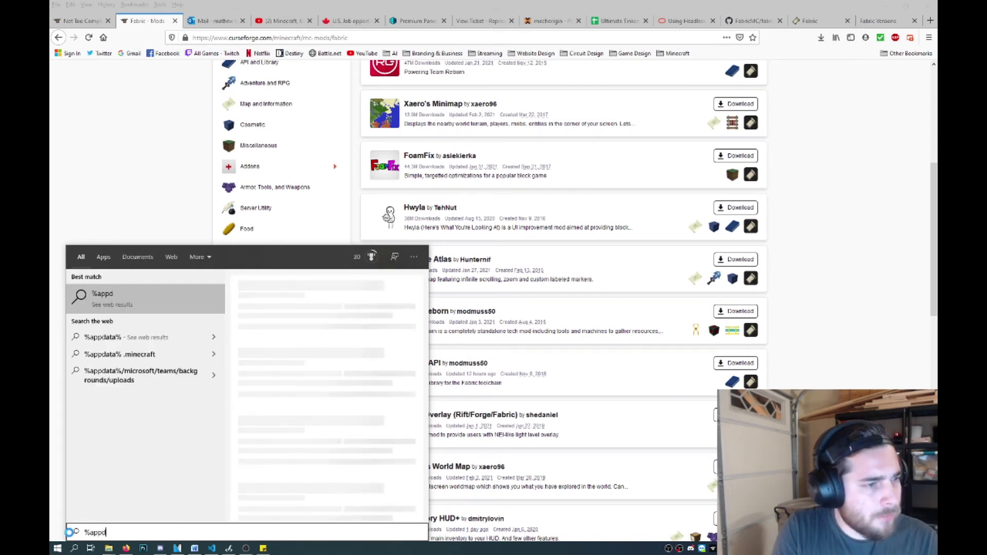
pyautogui.write('ata%')
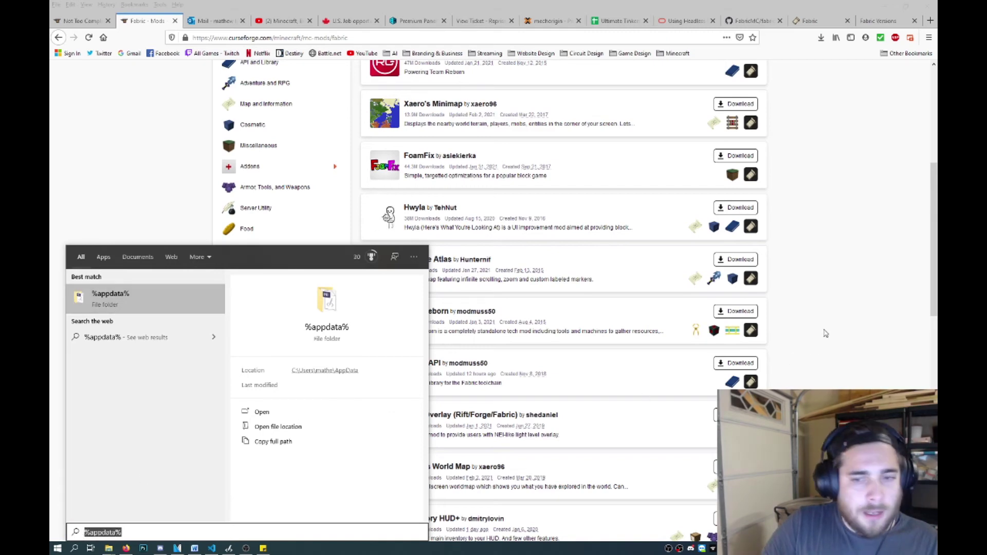
pyautogui.press('Escape')
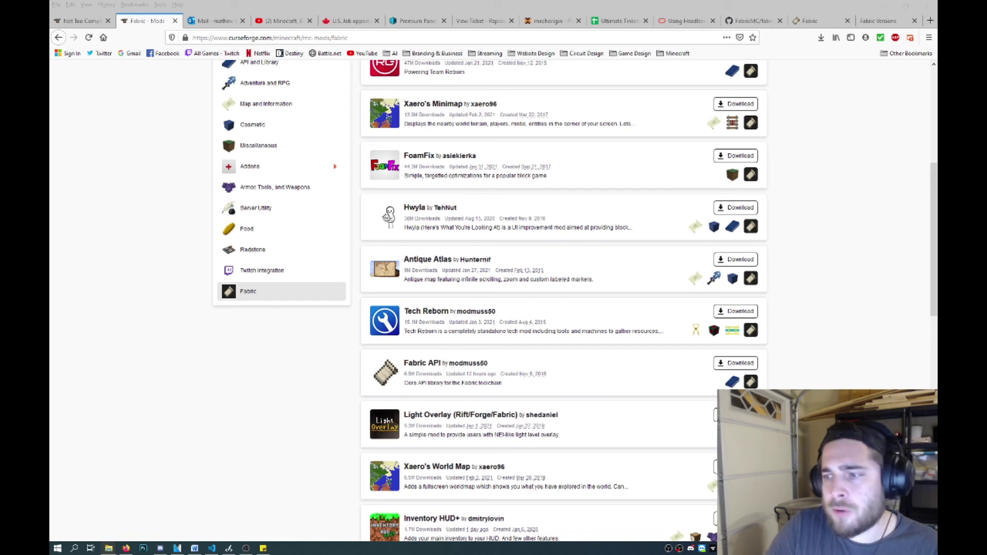
# - Switch to the Fabric use page, point out ATLauncher among the other installation options, and minimize the browser
pyautogui.click(816, 22)
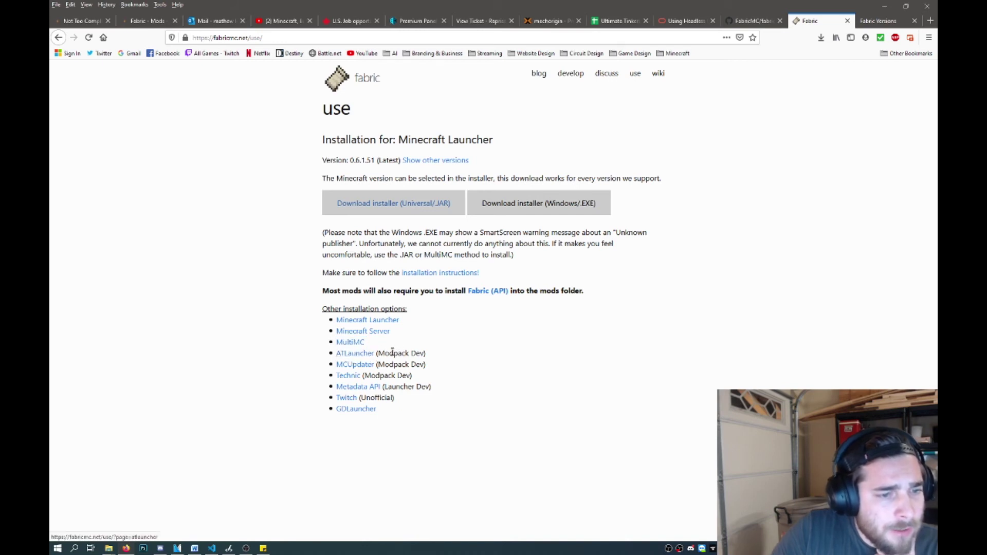
pyautogui.moveTo(394, 354); pyautogui.dragTo(335, 353)
pyautogui.click(351, 354)
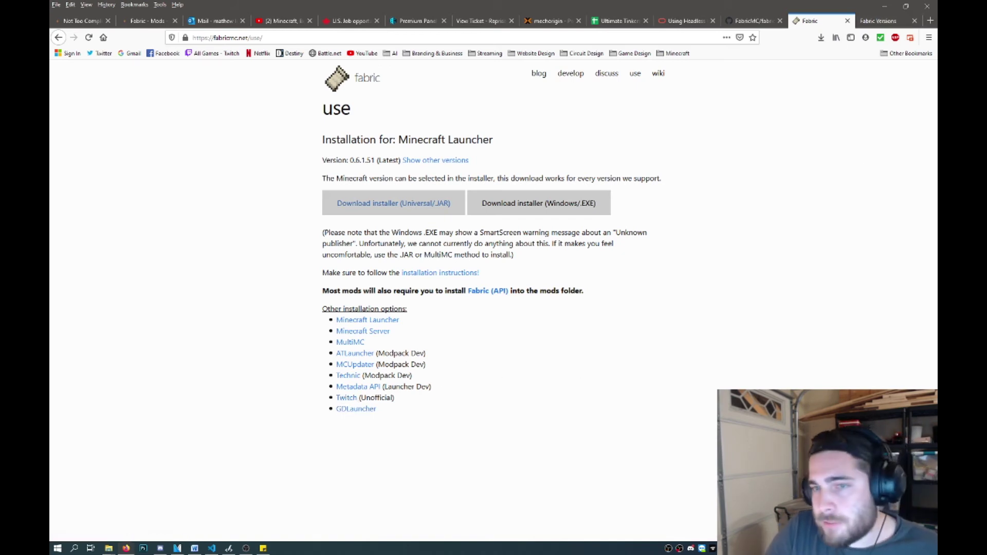
pyautogui.click(884, 6)
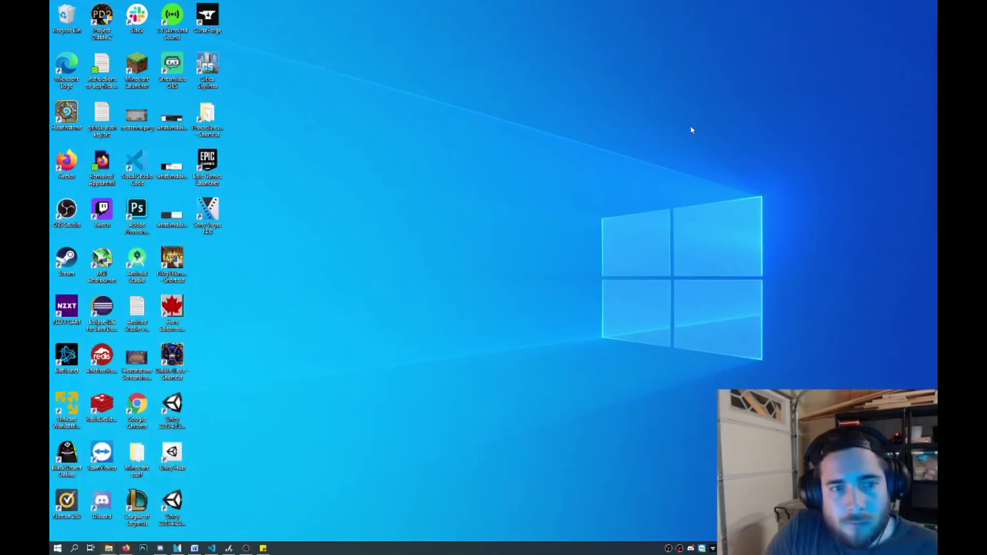